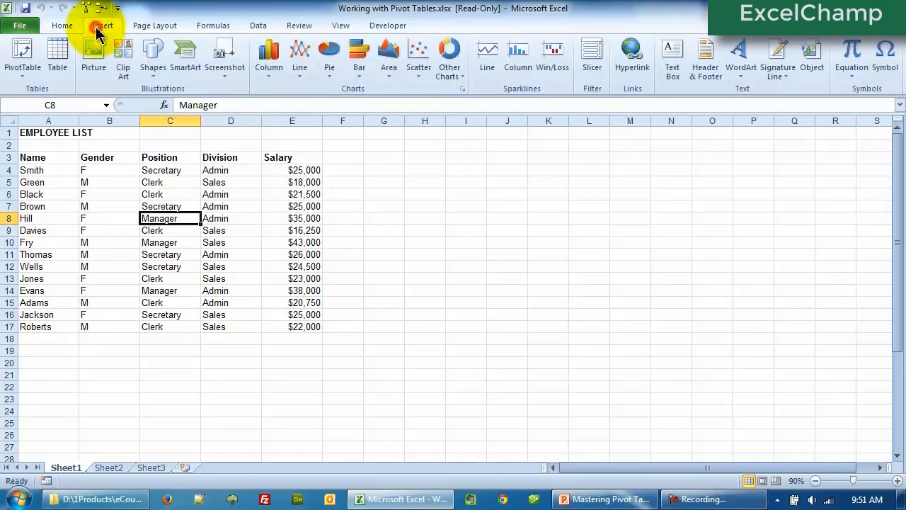
Create a PivotTable from Sheet1 range A3:E17 on a new worksheet, with Gender as rows, Position as columns and Salary summed.
left_click(21, 58)
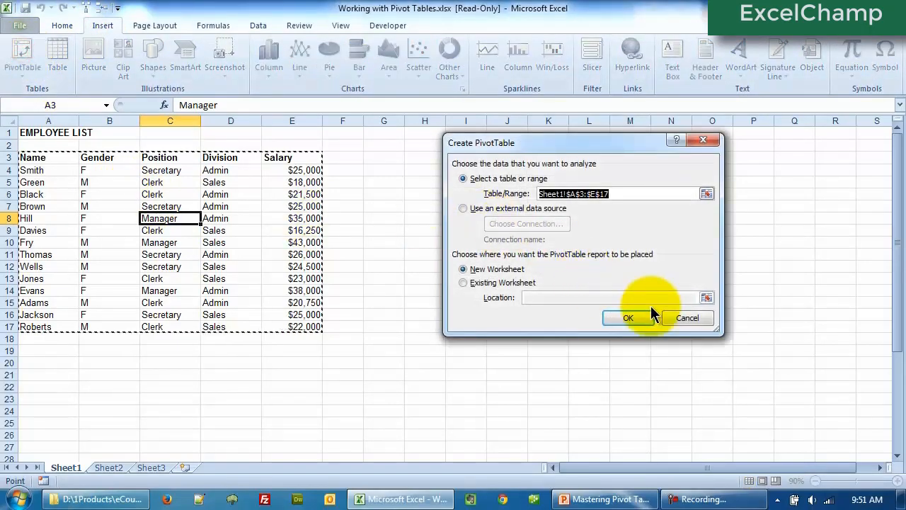
left_click(635, 315)
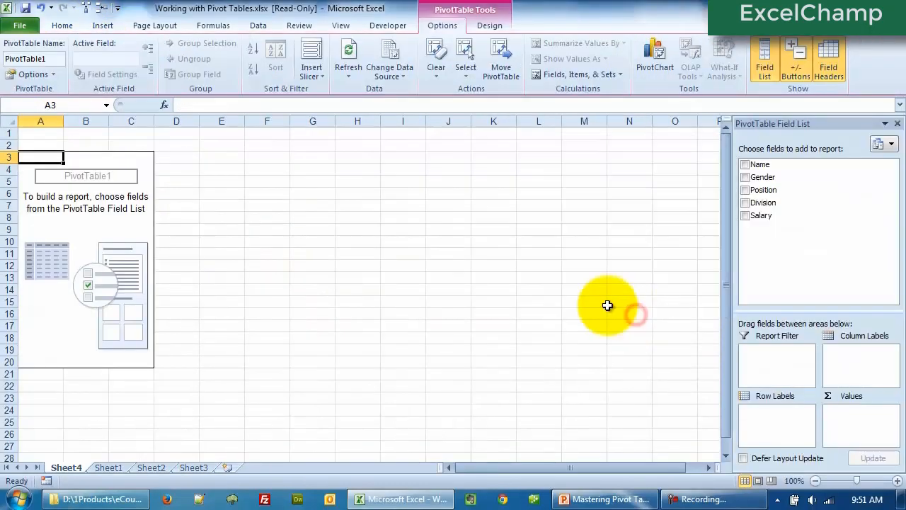
left_click(745, 177)
left_click(745, 190)
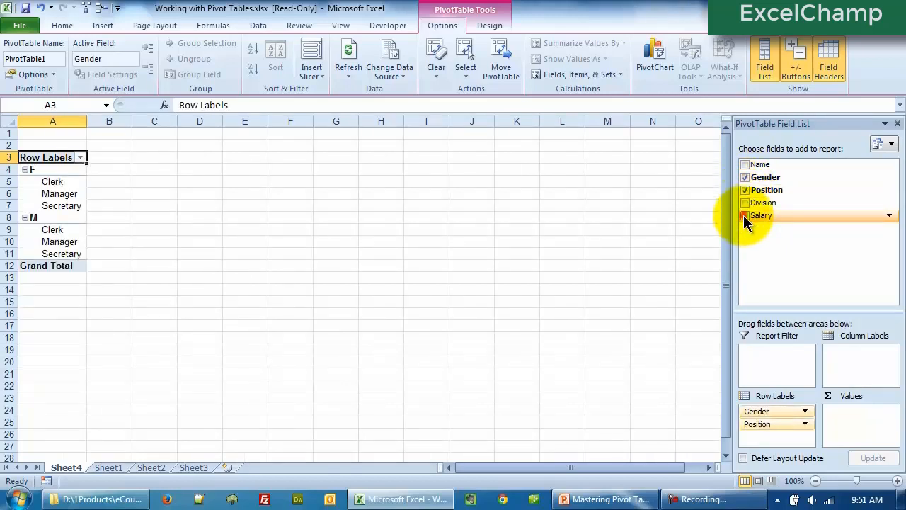
left_click(745, 216)
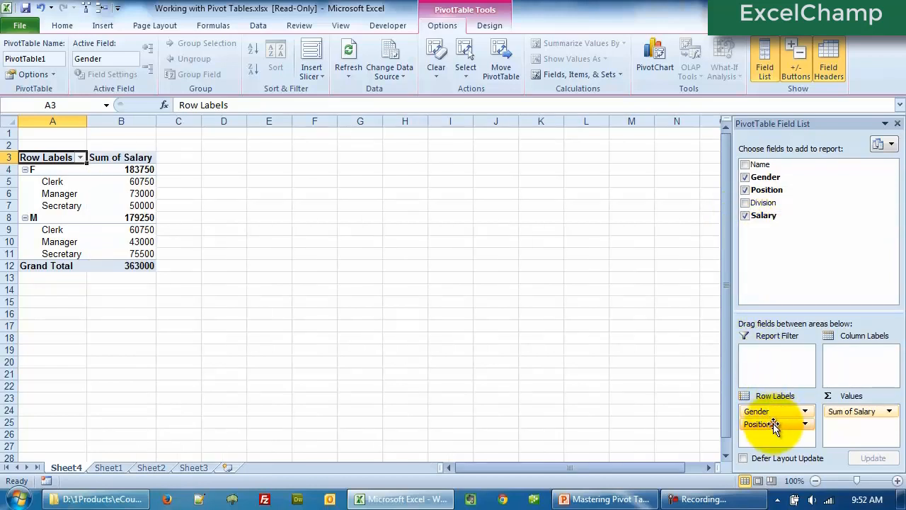
left_click_drag(776, 423, 869, 367)
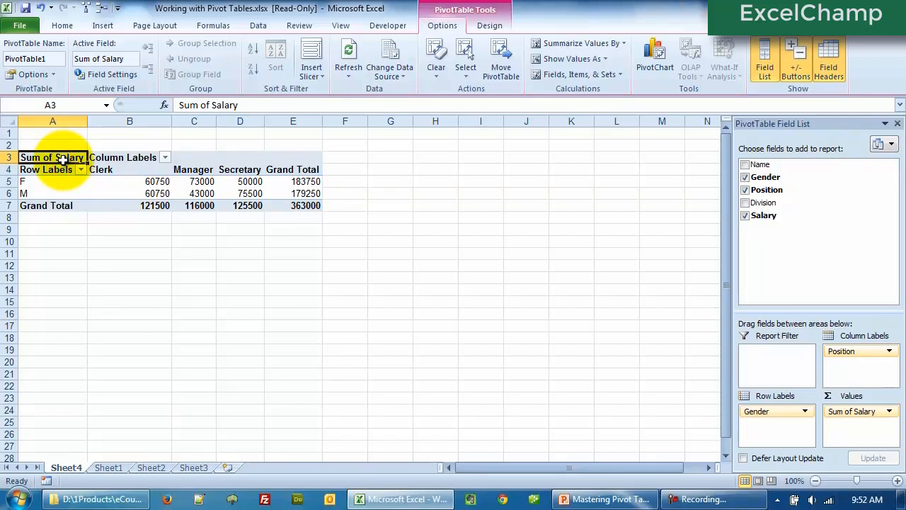
Rename the "Sum of Salary" heading in A3 to "Salary" followed by a trailing space.
left_click_drag(257, 103, 150, 108)
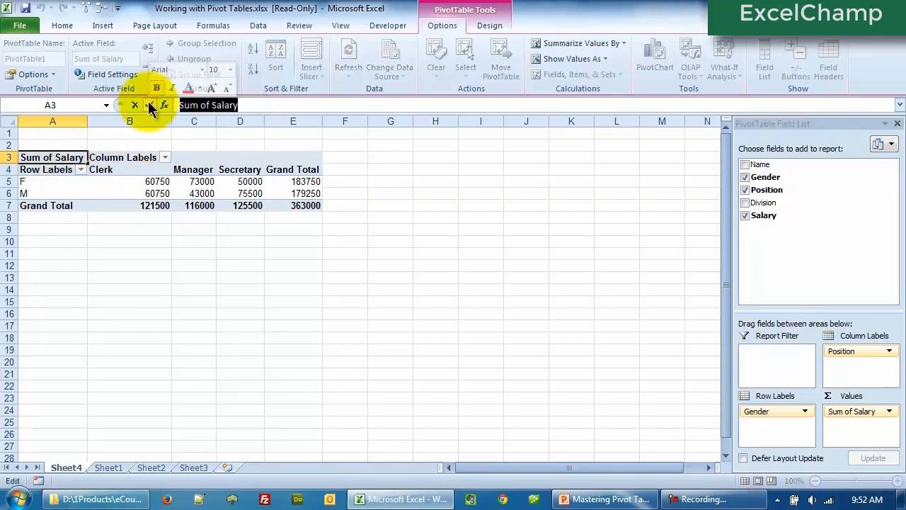
type("Salary")
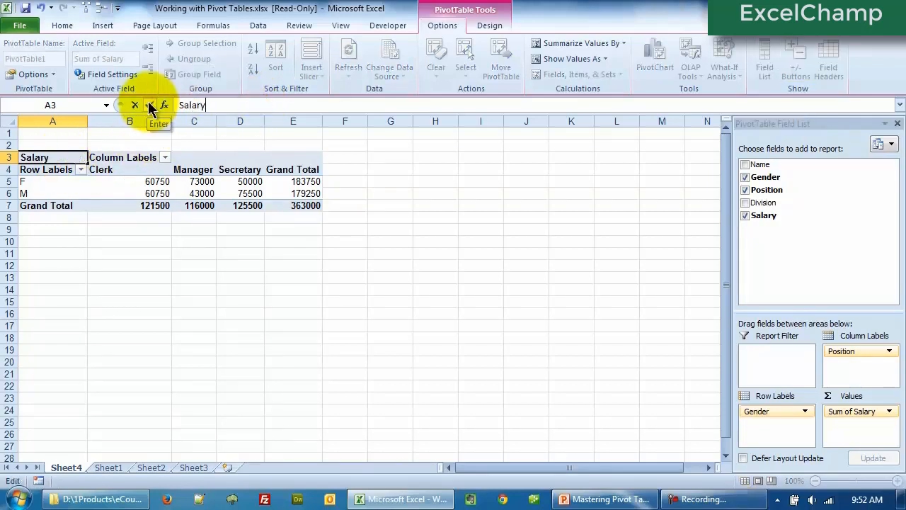
left_click(150, 106)
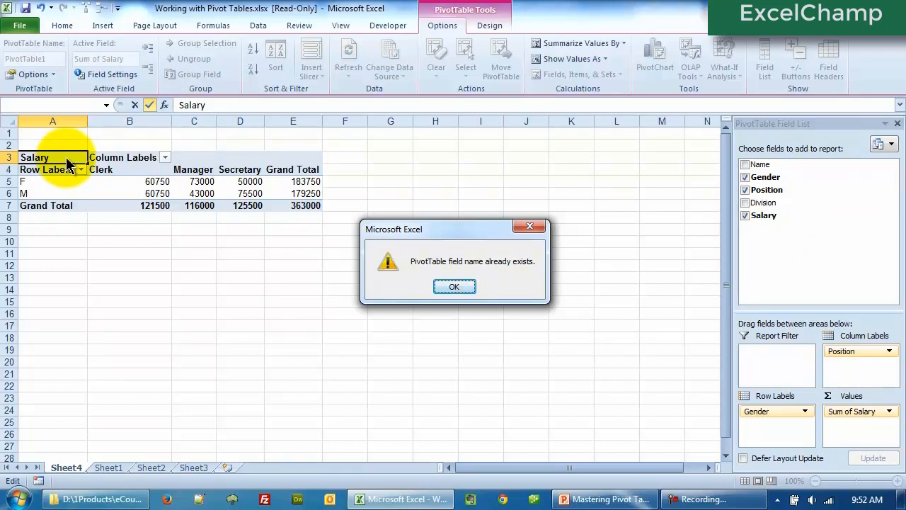
left_click(467, 287)
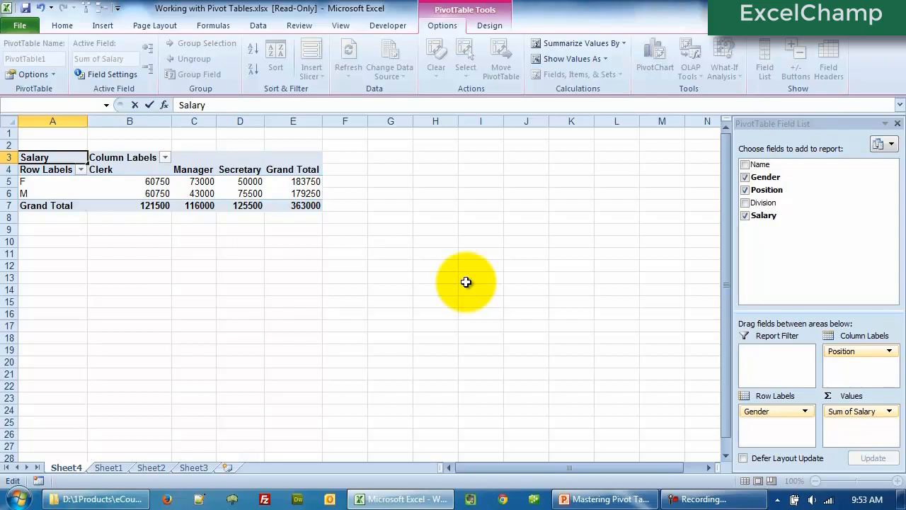
key("Return")
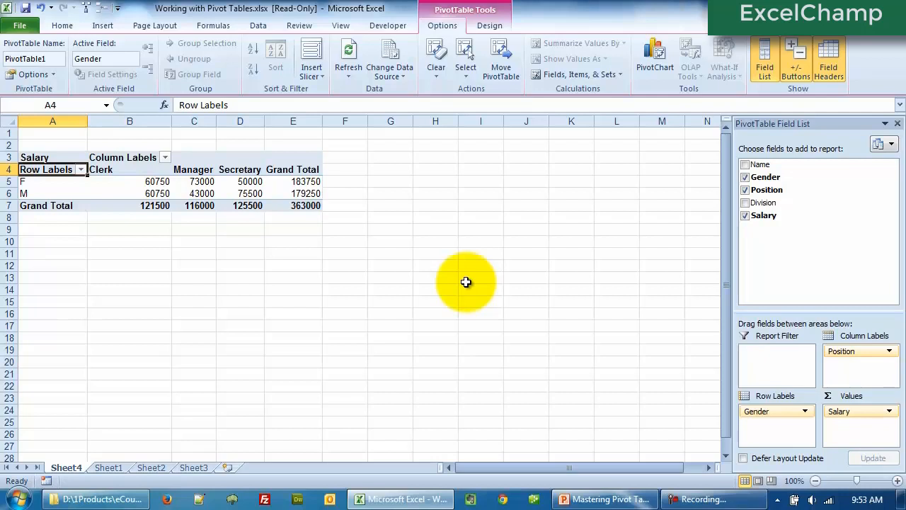
Rename the PivotTable's row labels heading to "Gender" and its column labels heading to "Designation".
type("Gender")
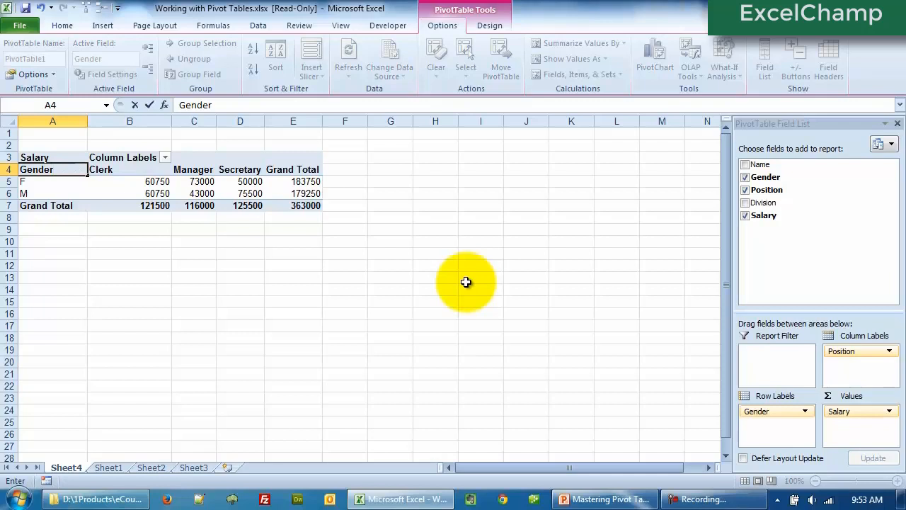
key("Return")
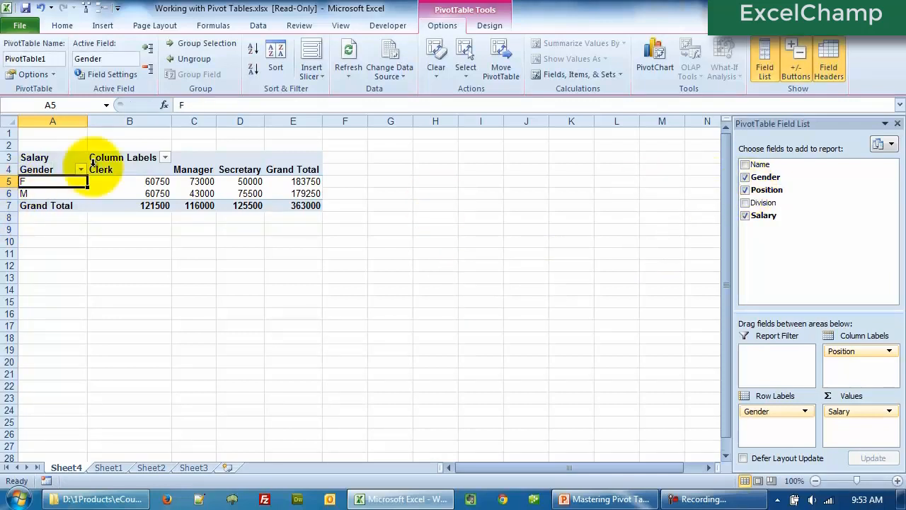
left_click(125, 157)
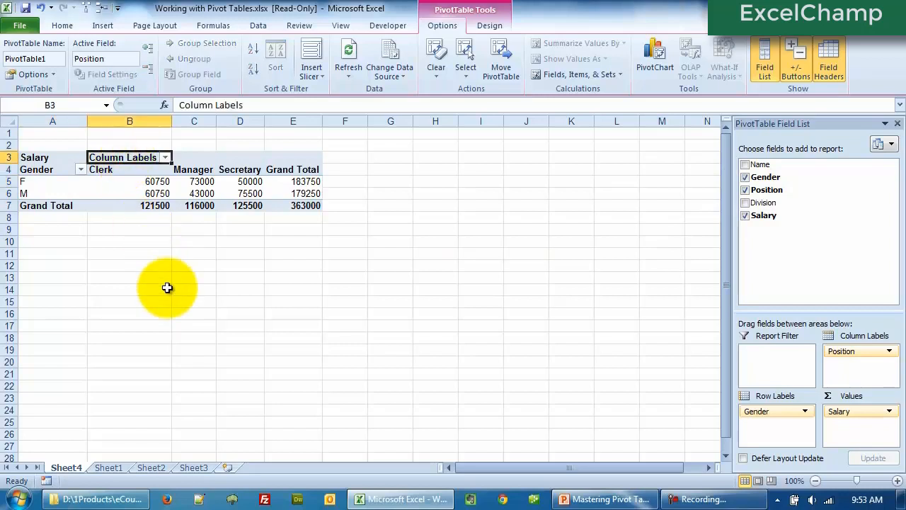
type("Designation")
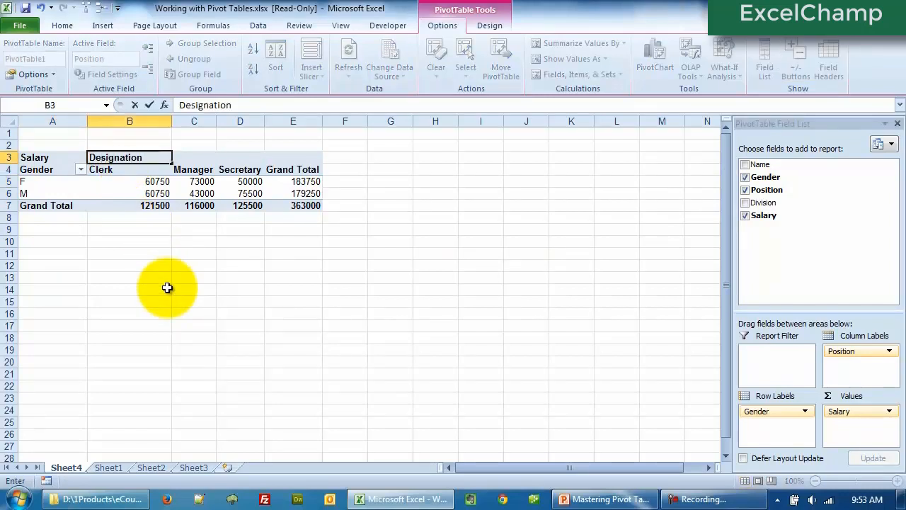
key("Return")
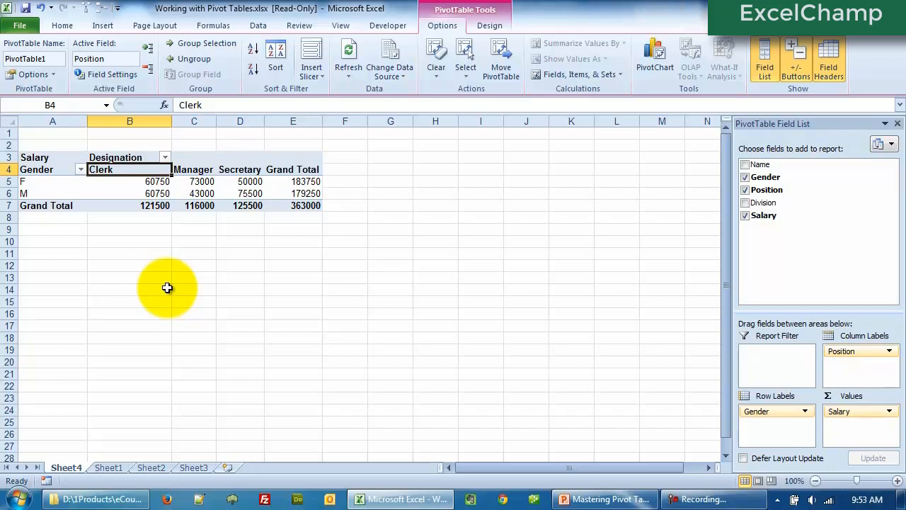
Set the Salary field's custom name to "Salary" preceded by a leading space through its Value Field Settings.
left_click(61, 159)
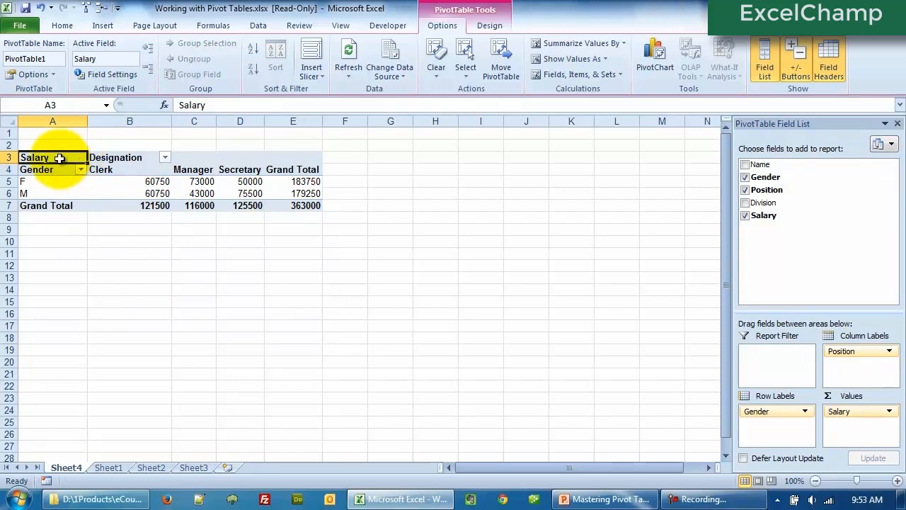
right_click(60, 158)
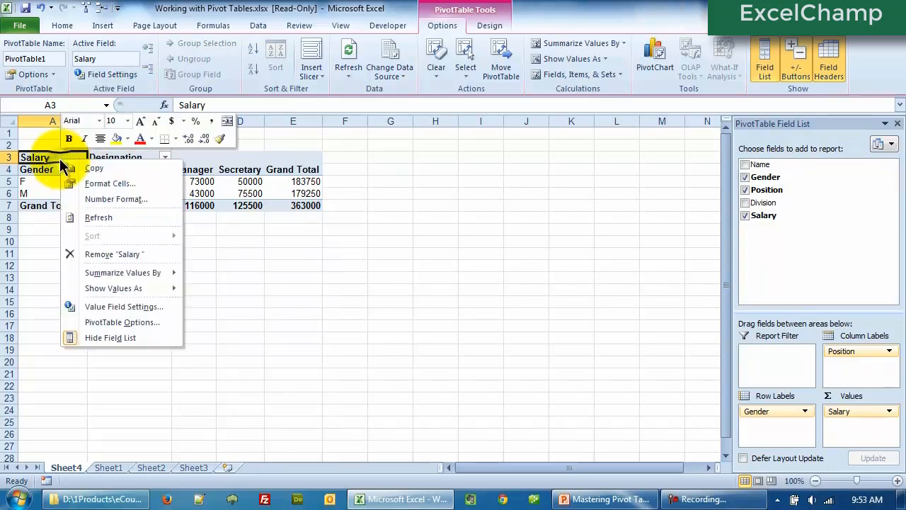
left_click(161, 308)
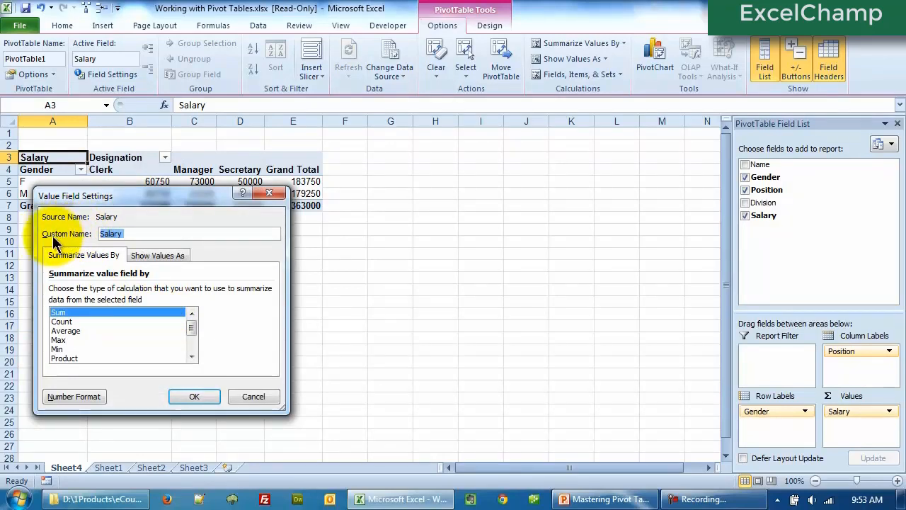
left_click(145, 234)
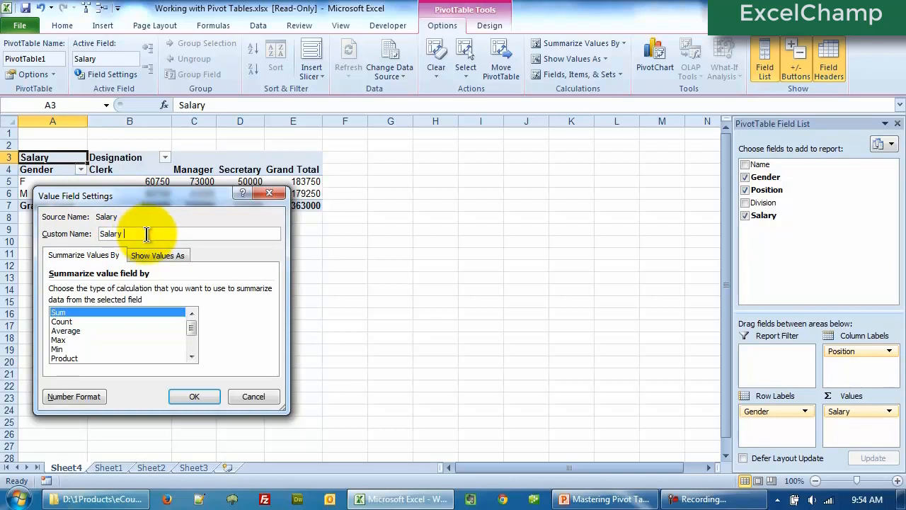
left_click(101, 233)
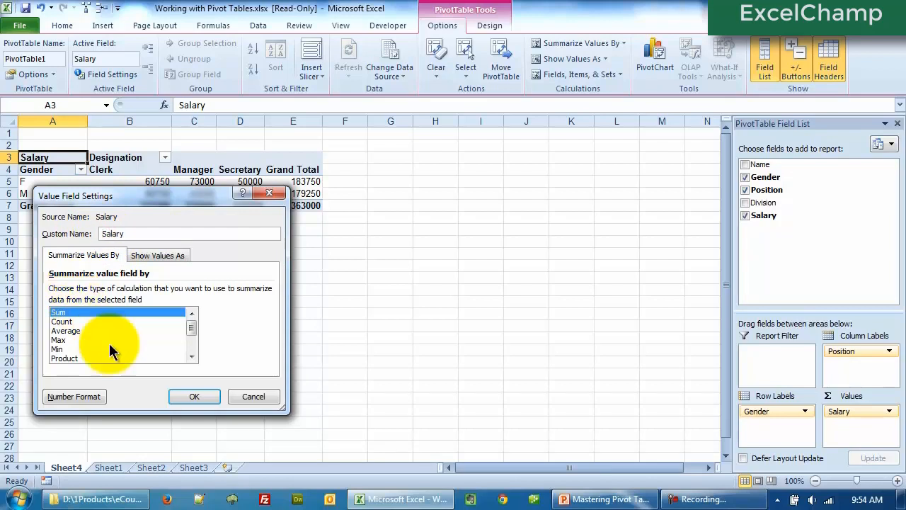
left_click(191, 397)
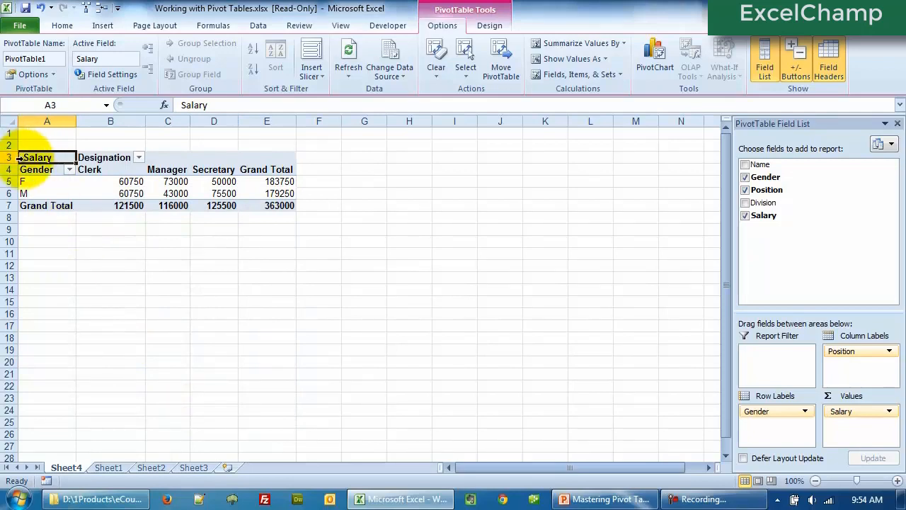
Remove the leading space from the Salary heading in A3.
left_click(182, 105)
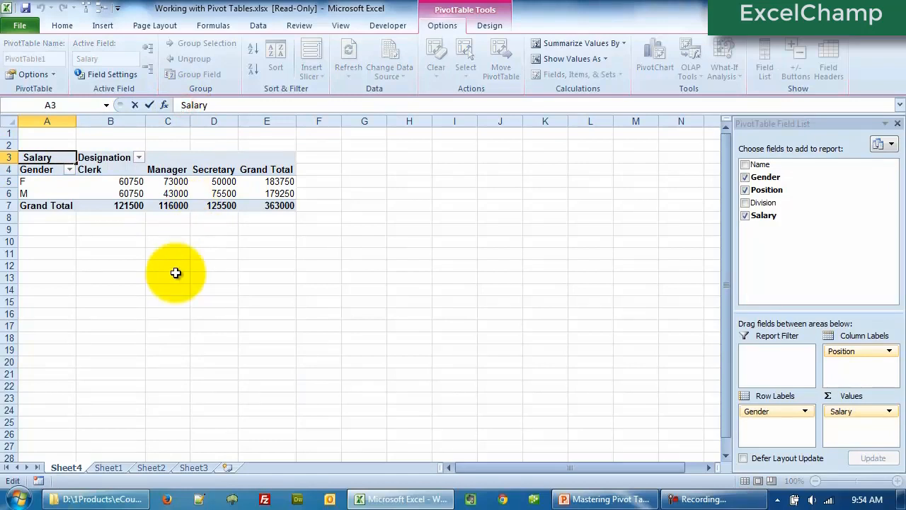
key("BackSpace")
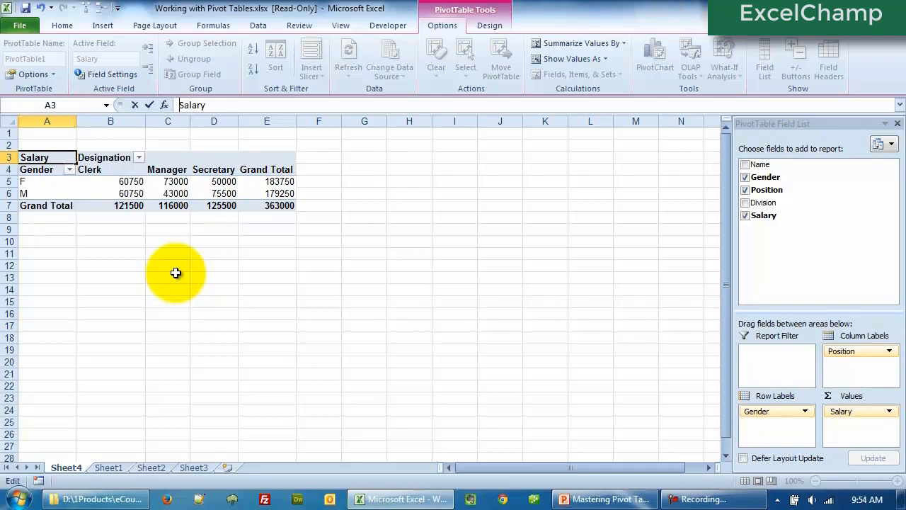
key("Return")
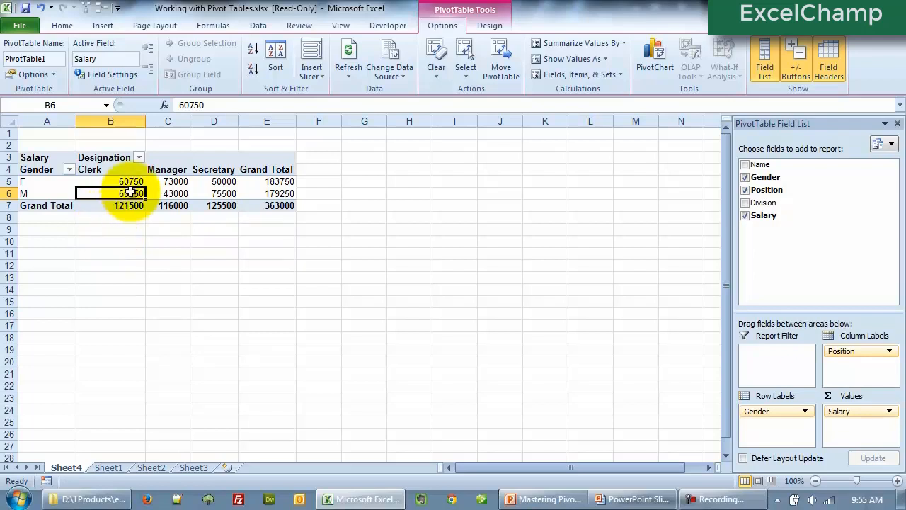
Format the Salary field's values as Number with 0 decimal places and a 1000 separator through its Value Field Settings.
left_click(176, 194)
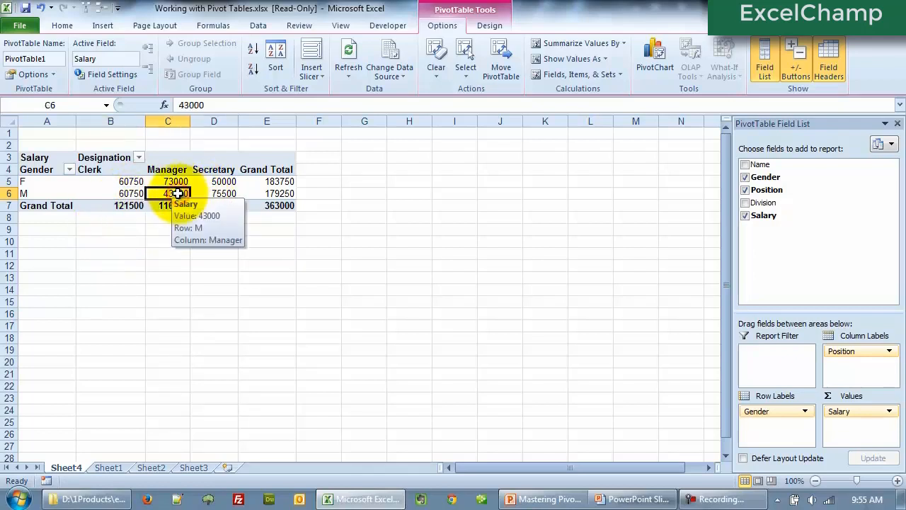
right_click(176, 193)
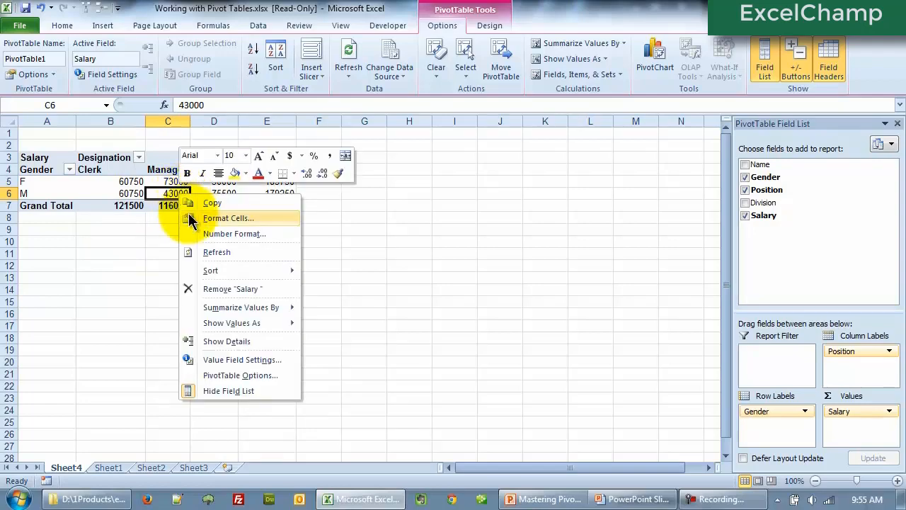
left_click(225, 359)
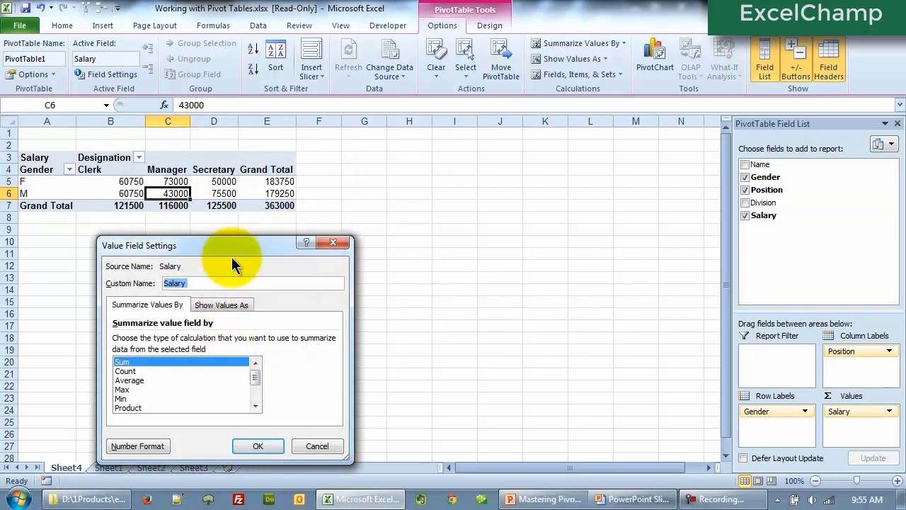
left_click_drag(233, 244, 246, 179)
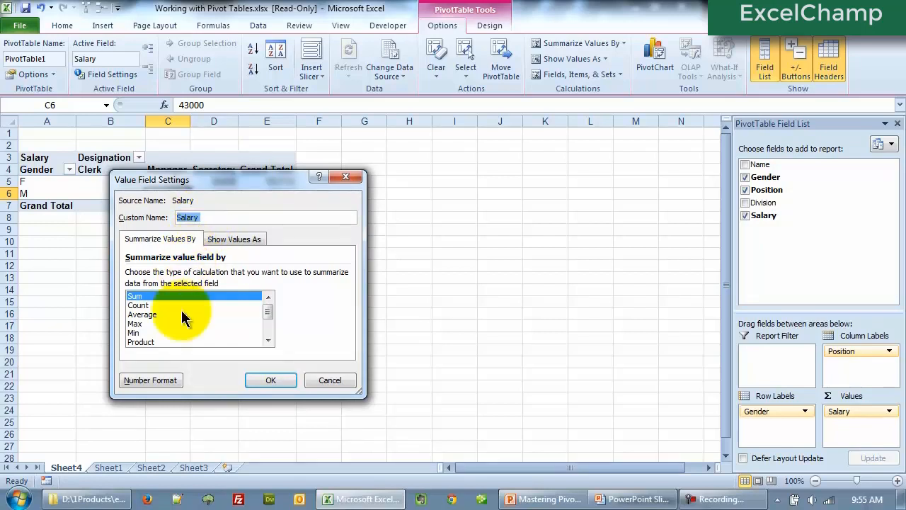
left_click(167, 382)
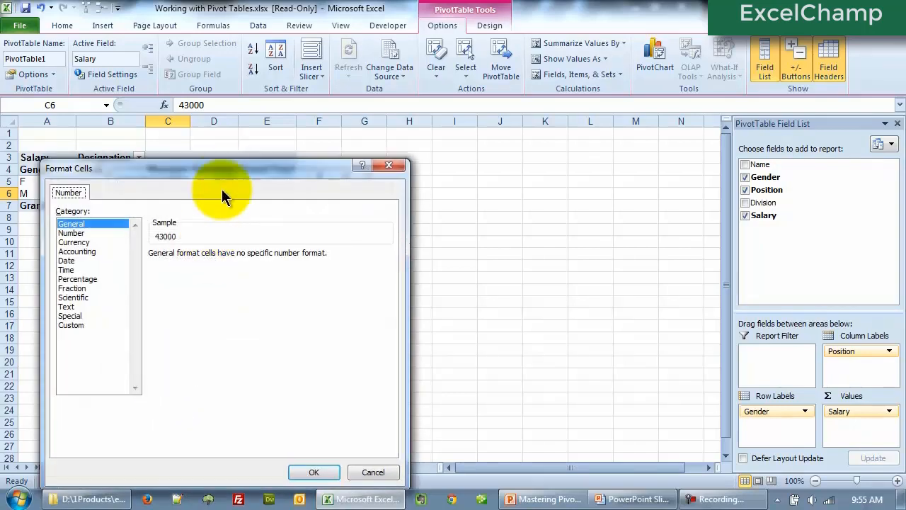
left_click_drag(225, 169, 231, 110)
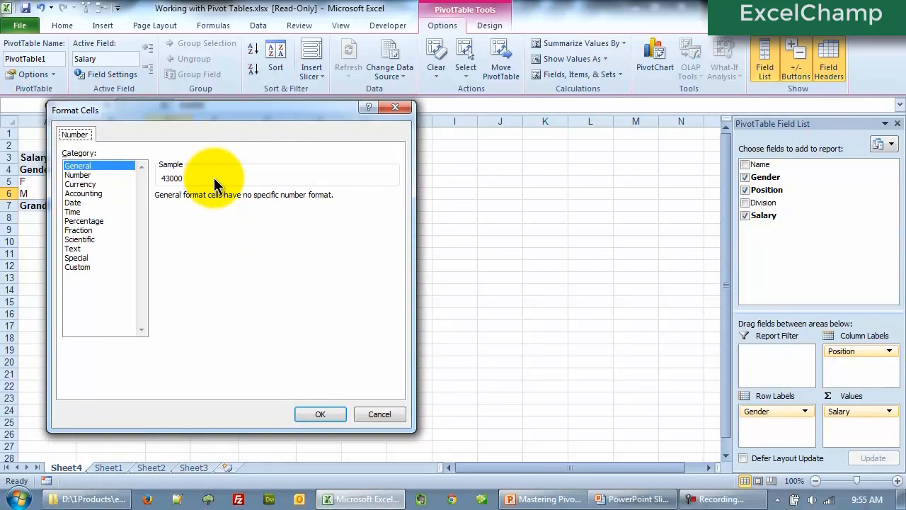
left_click(100, 175)
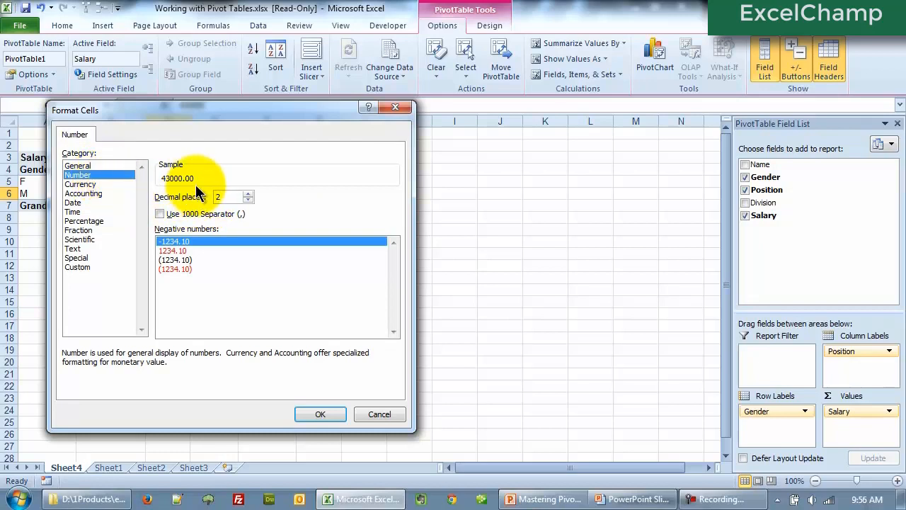
left_click(247, 201)
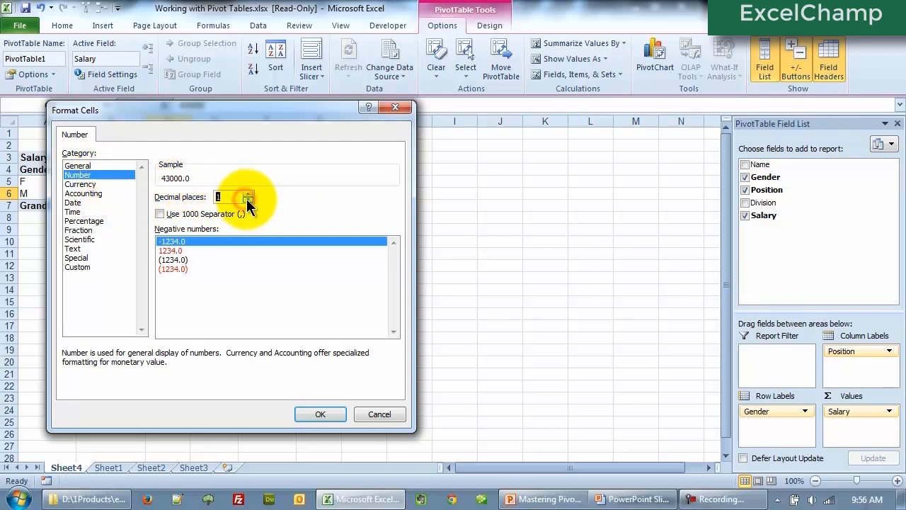
left_click(247, 200)
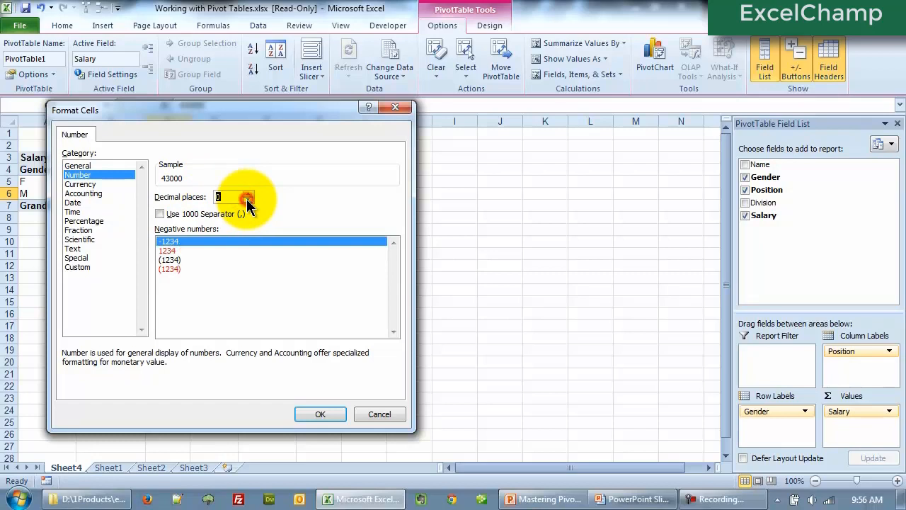
left_click(160, 215)
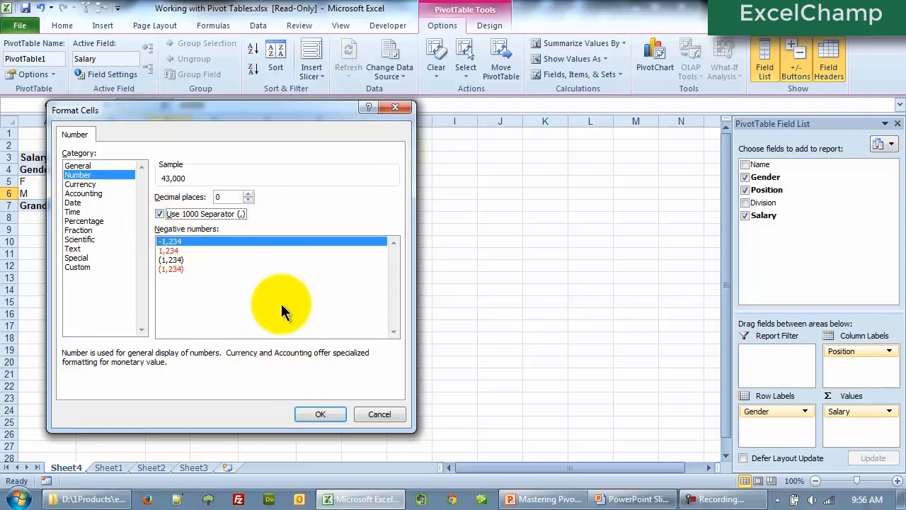
left_click(318, 413)
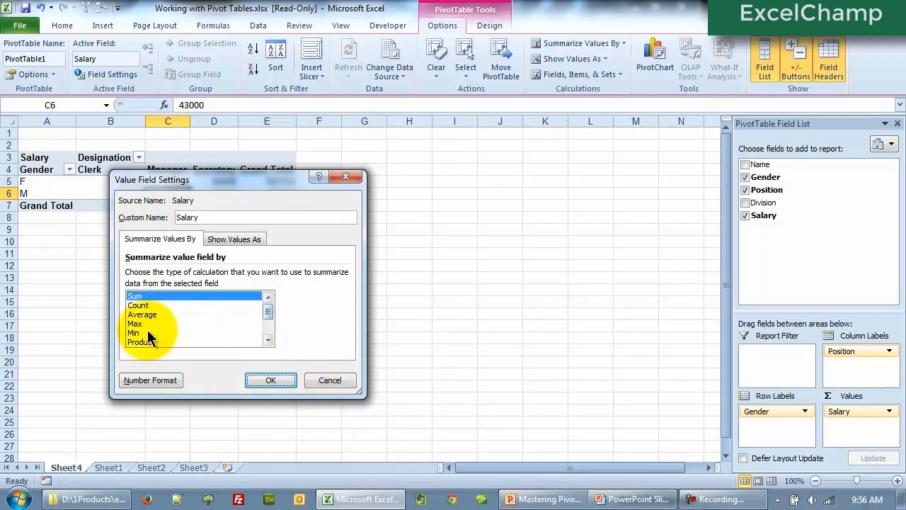
left_click(283, 382)
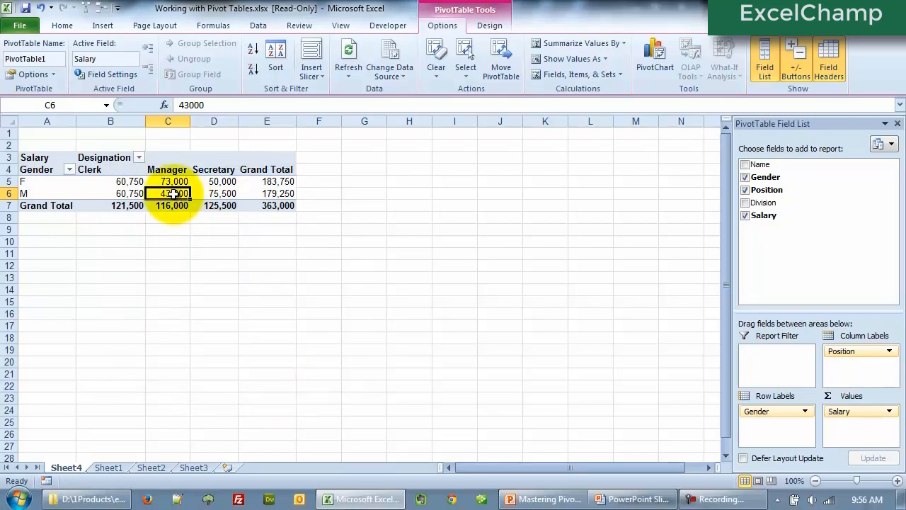
Change the Salary field's number format to Currency with the $ symbol and 0 decimal places.
mouse_move(173, 193)
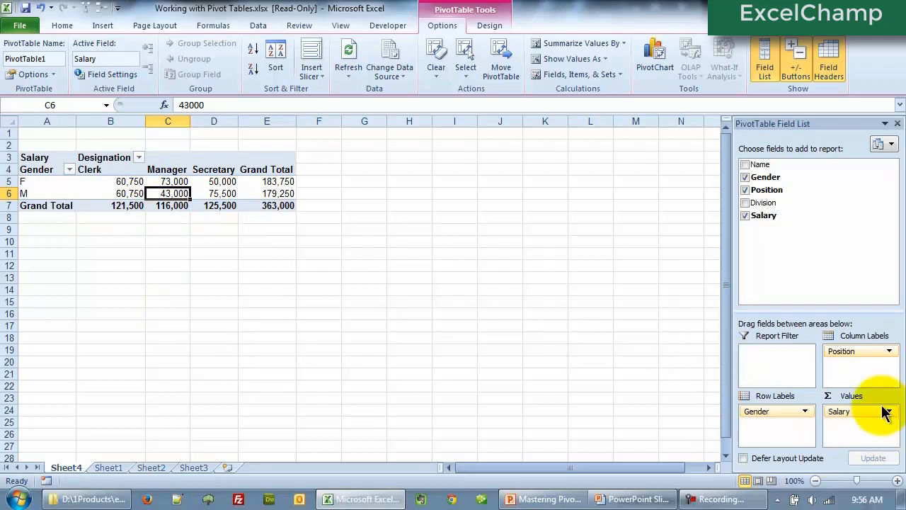
right_click(162, 193)
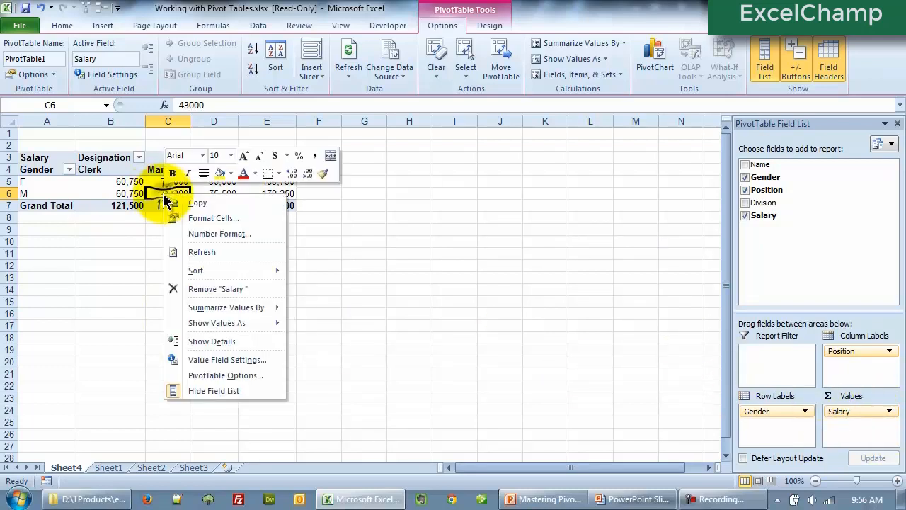
left_click(209, 361)
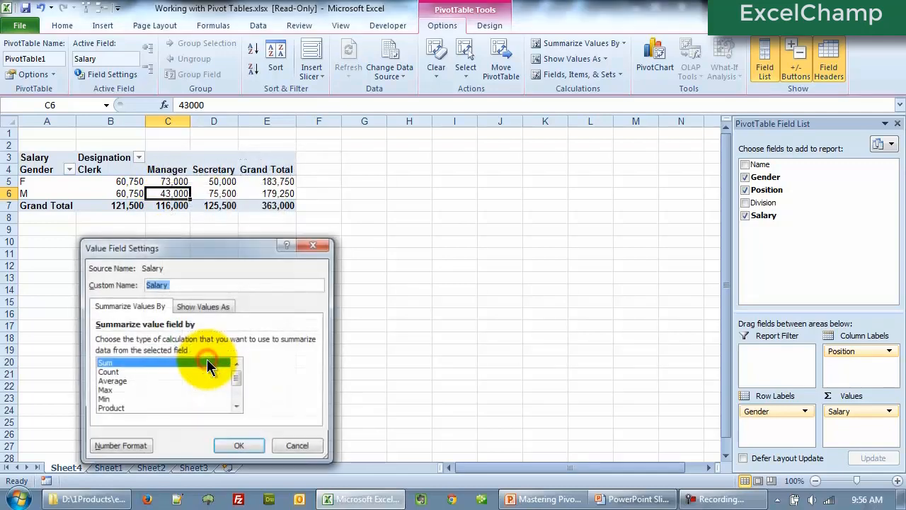
left_click(113, 446)
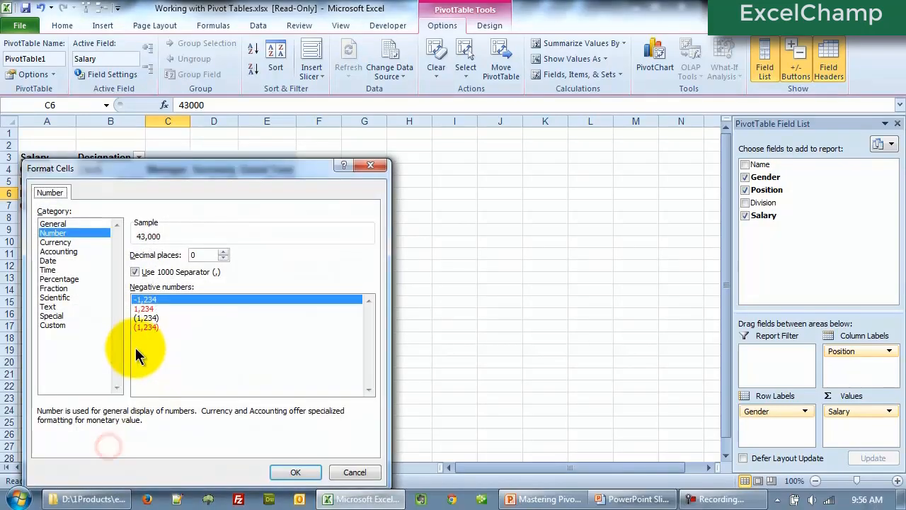
left_click(75, 243)
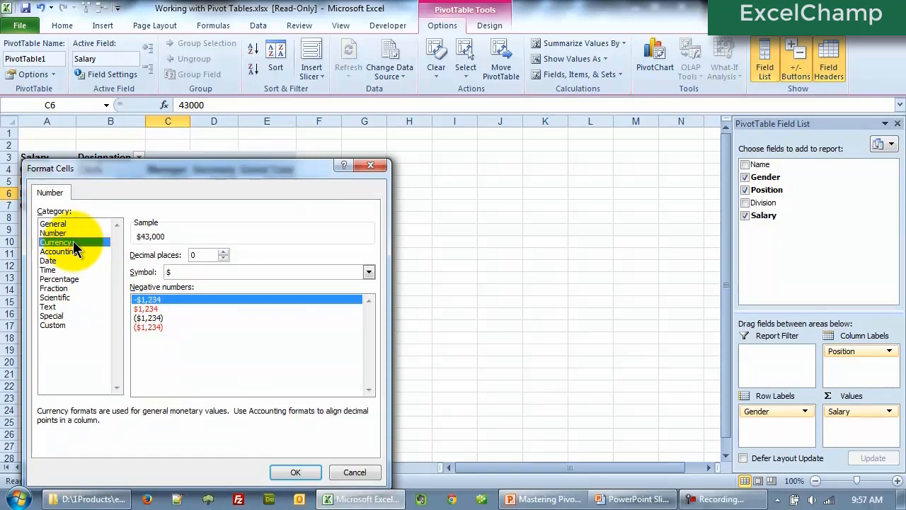
left_click(286, 474)
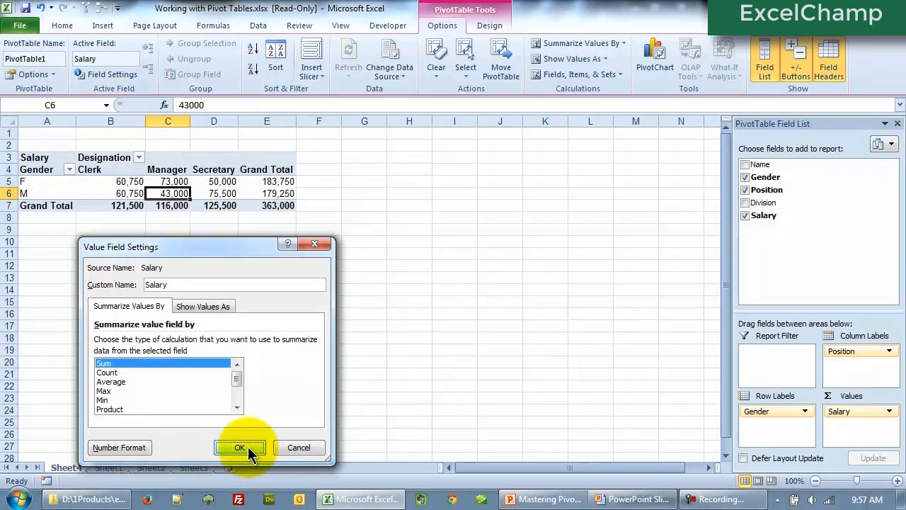
left_click(247, 447)
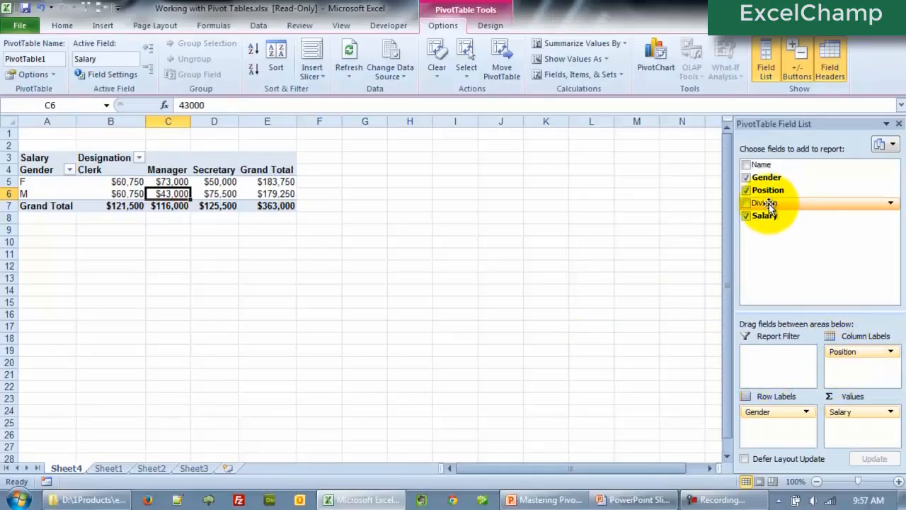
Rearrange the PivotTable with Division as column labels instead of Position and Name below Gender in the row labels.
left_click(745, 202)
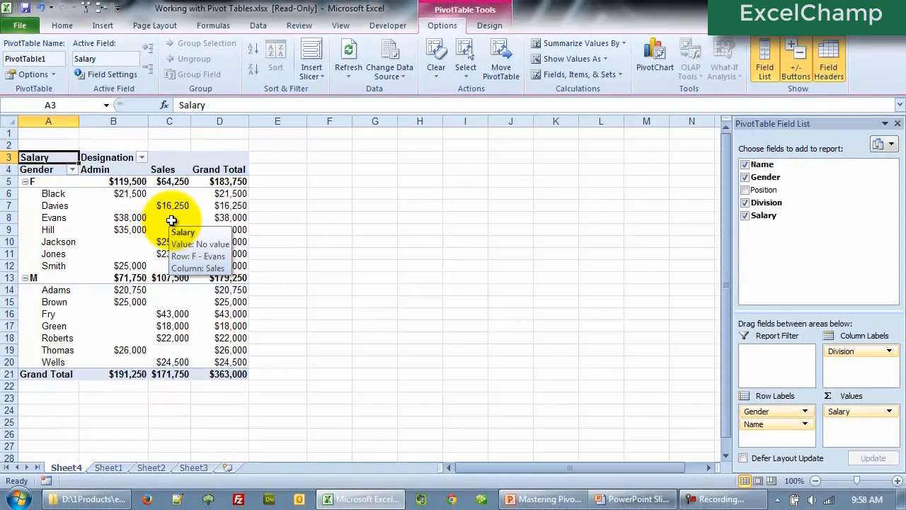
Set the PivotTable options to show 0 in empty cells.
right_click(265, 225)
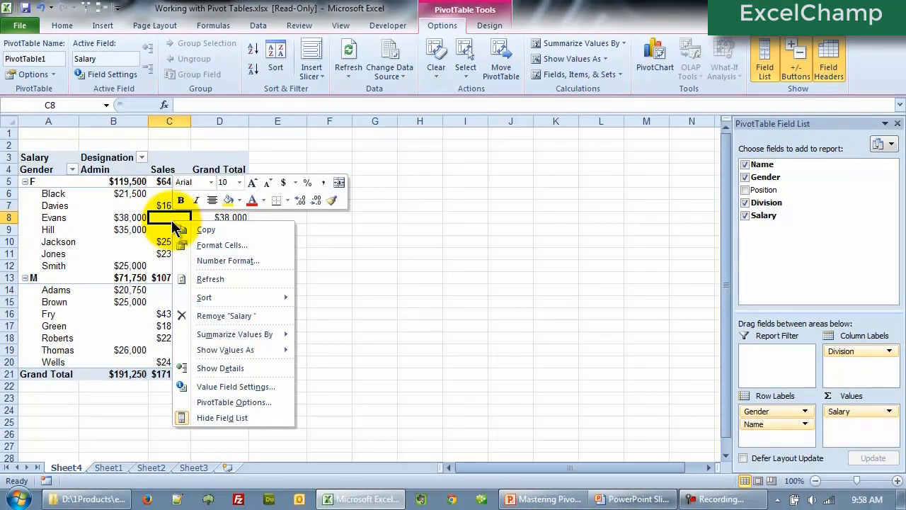
left_click(276, 403)
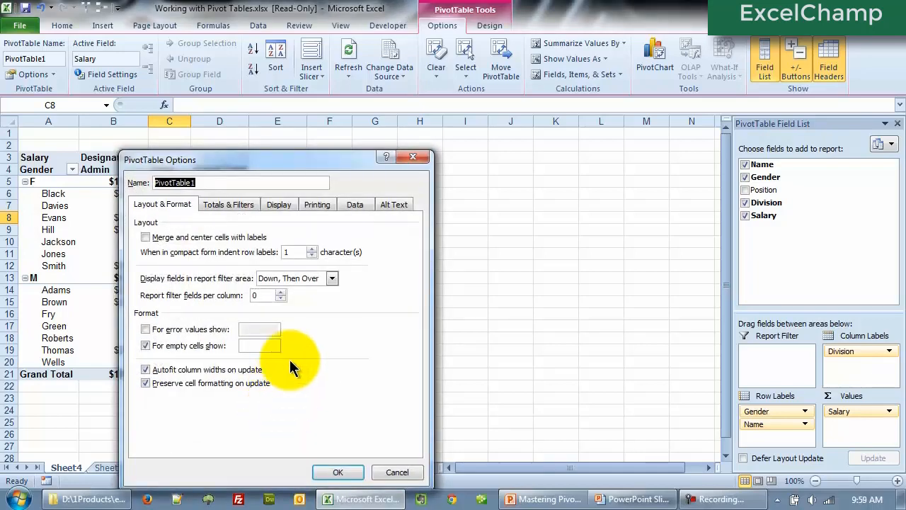
left_click_drag(325, 156, 316, 124)
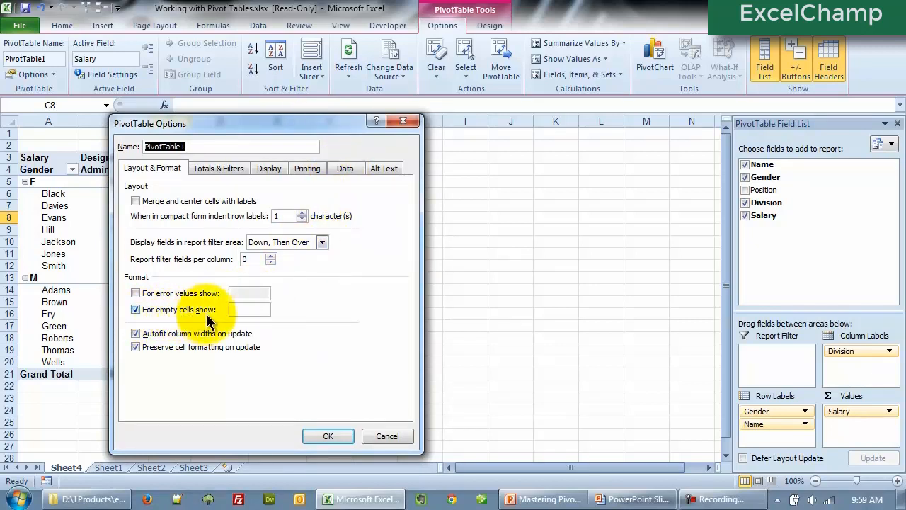
left_click(256, 309)
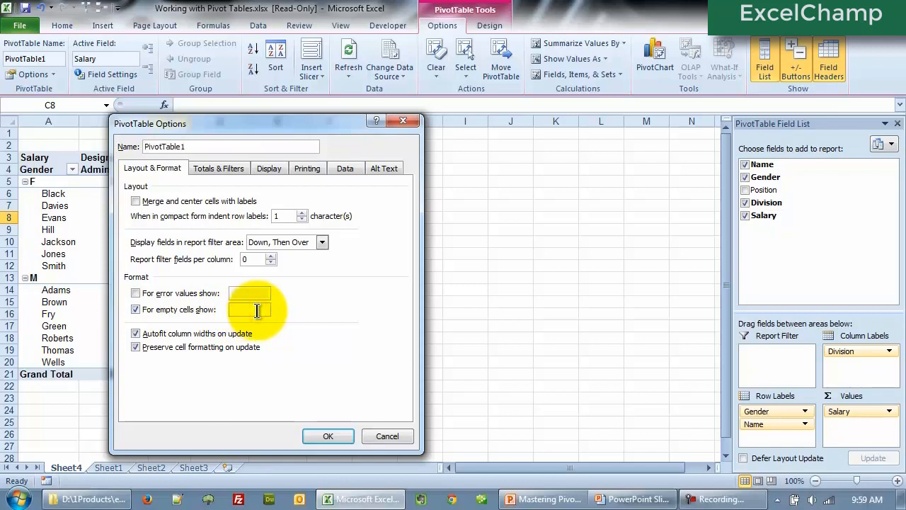
type("0")
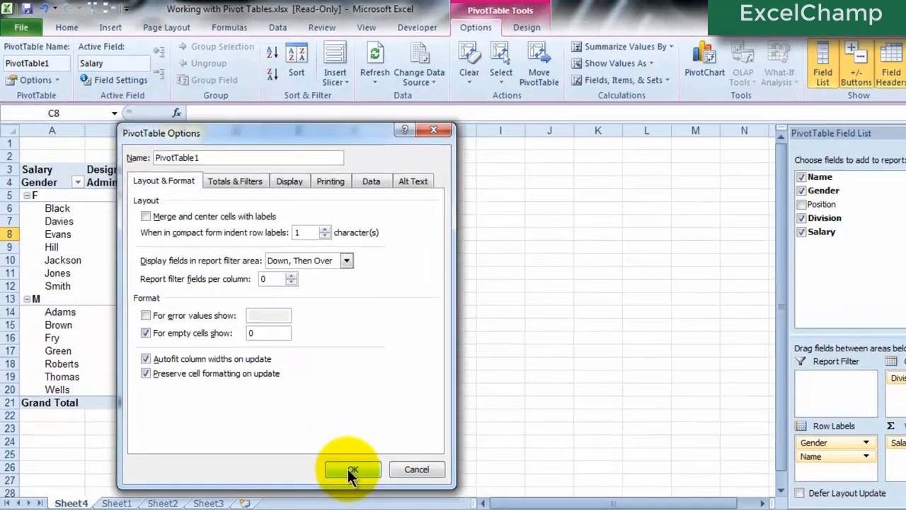
left_click(327, 436)
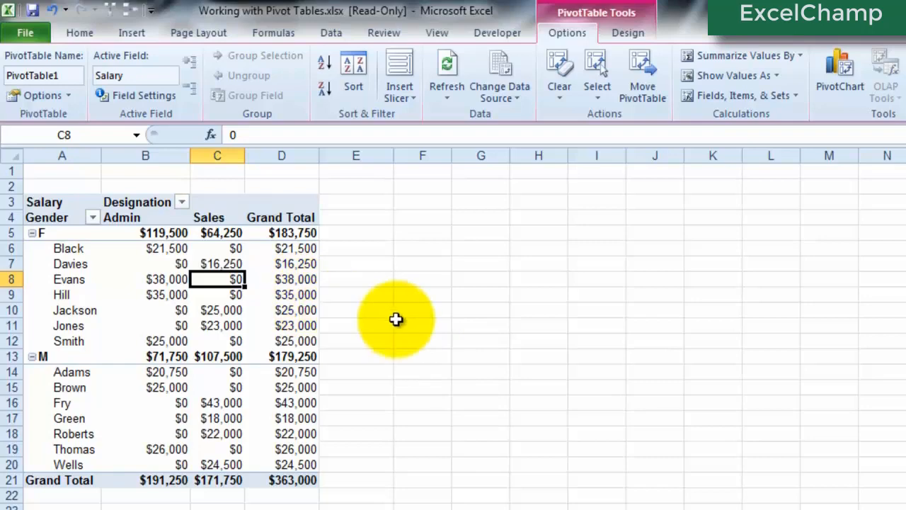
Set the PivotTable options to show NA in empty cells.
right_click(228, 278)
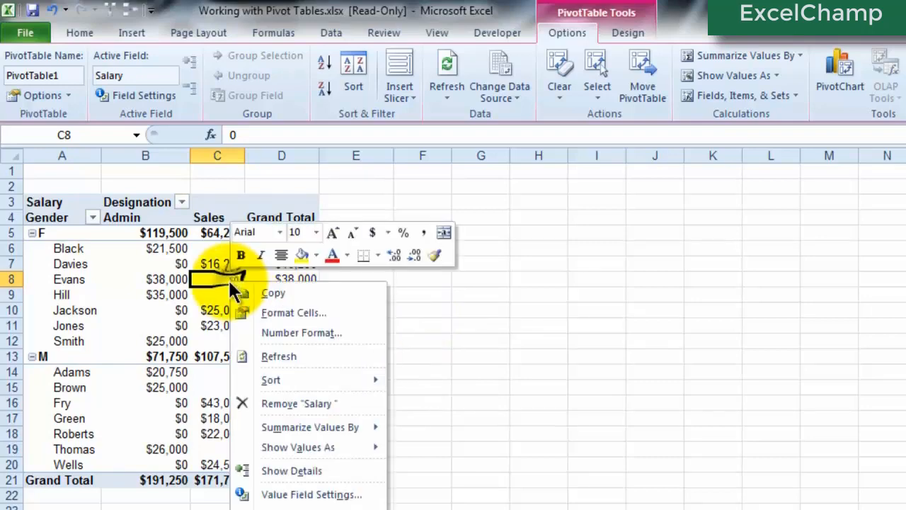
left_click(286, 507)
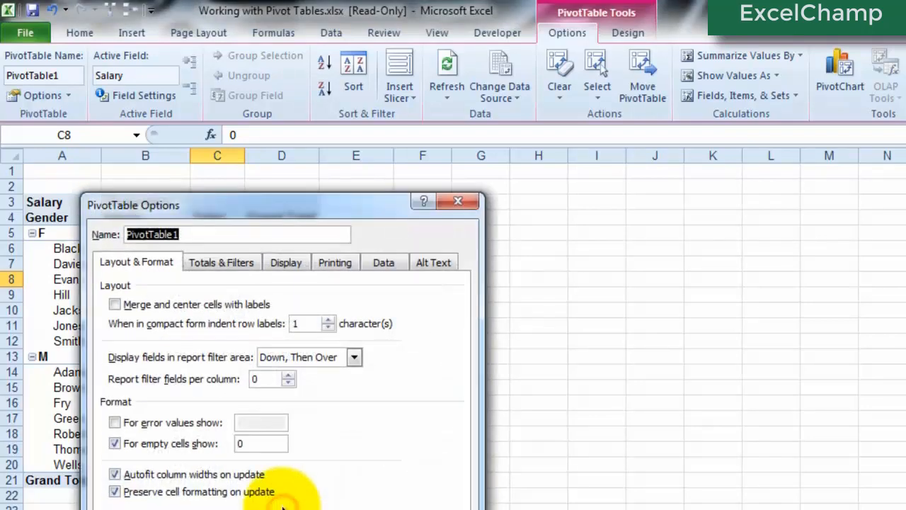
double_click(263, 444)
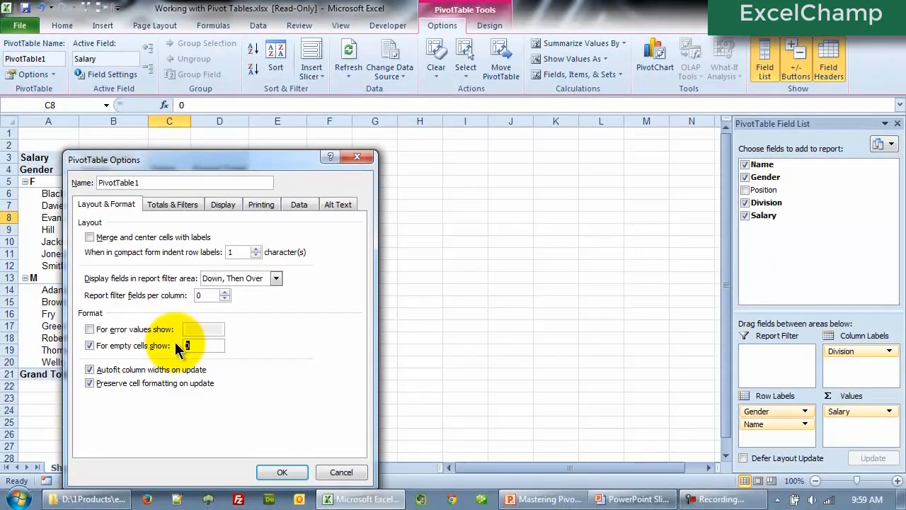
type("NA")
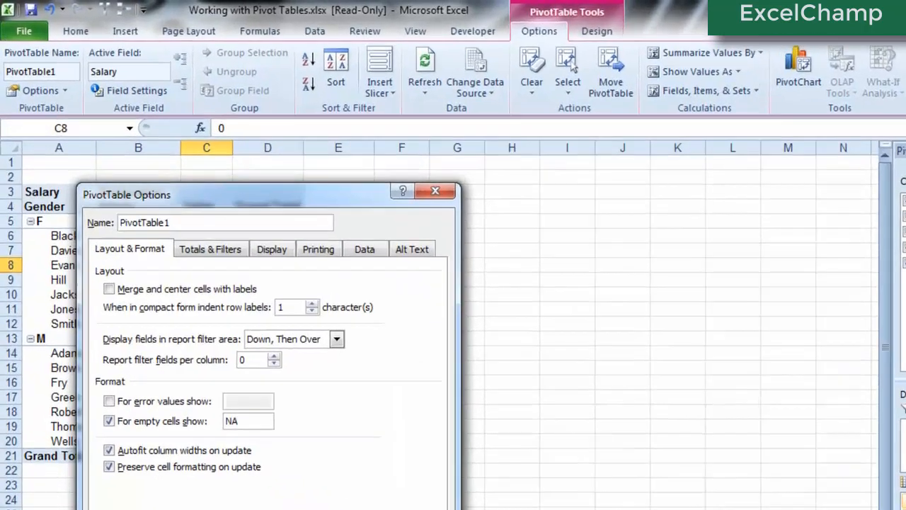
left_click(360, 509)
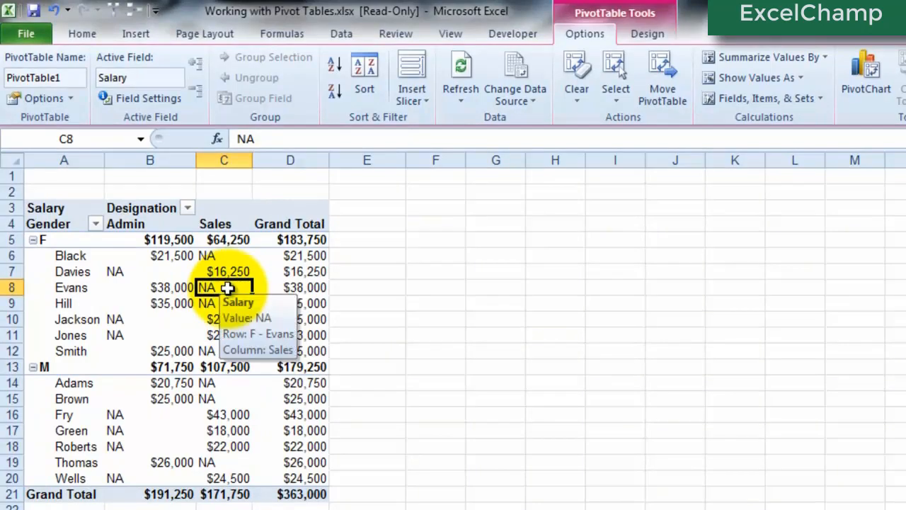
mouse_move(226, 305)
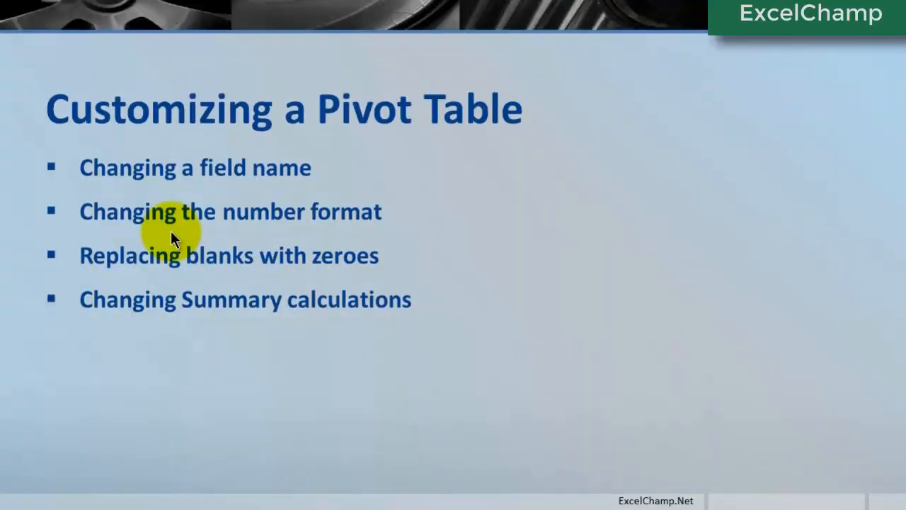
Switch to the Excel workbook and change the PivotTable's Salary value field to summarize by Average.
key("alt+Tab")
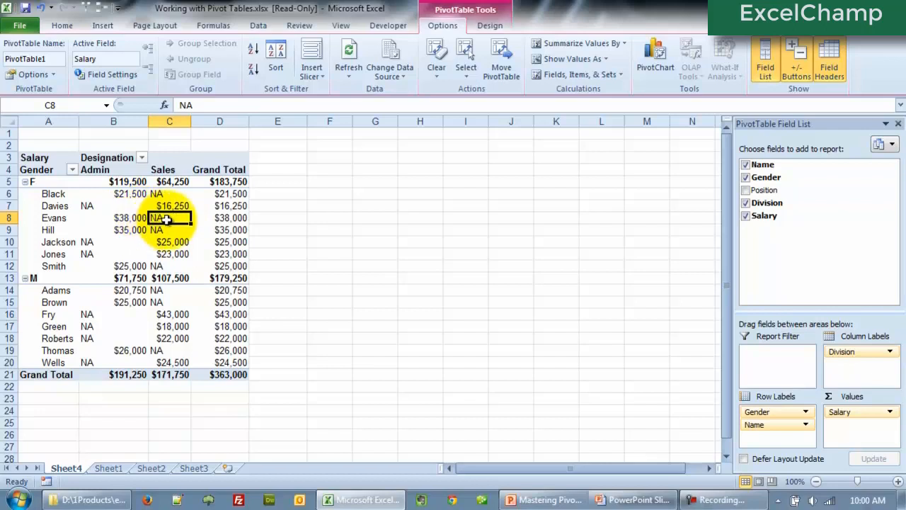
right_click(167, 219)
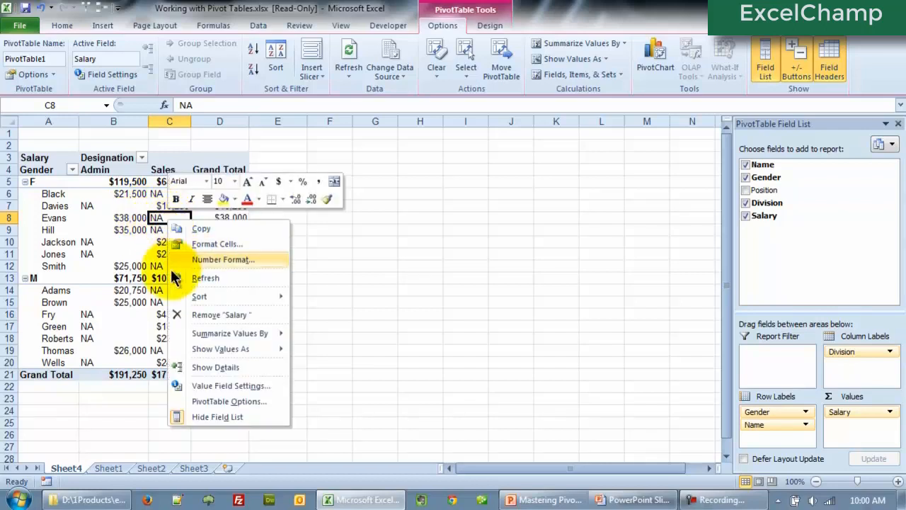
left_click(203, 386)
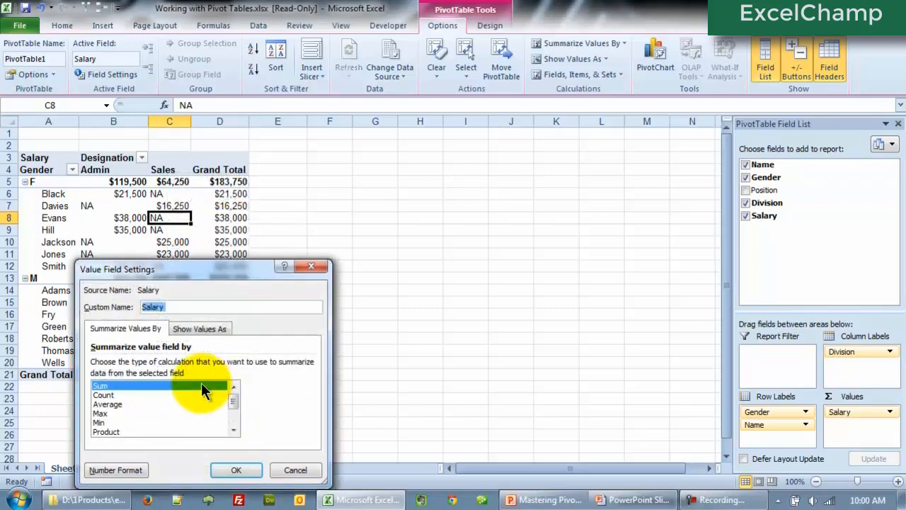
left_click_drag(209, 267, 259, 171)
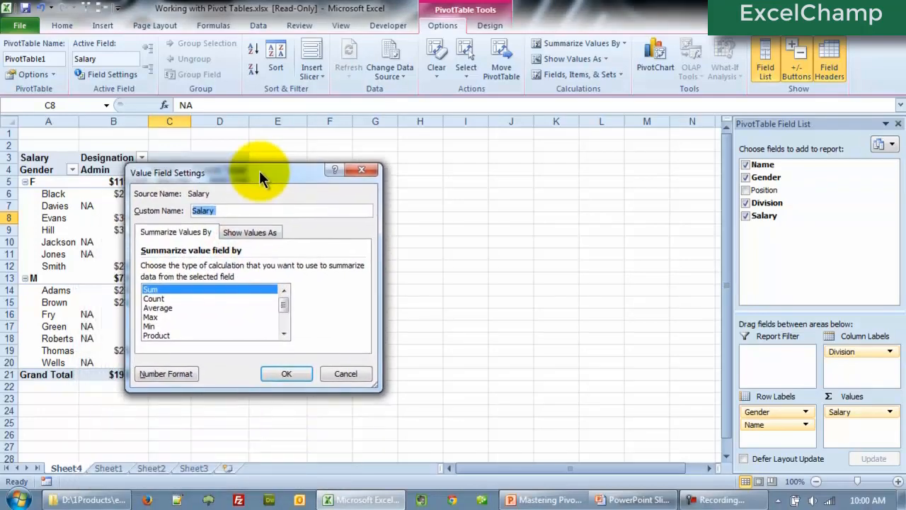
left_click(167, 310)
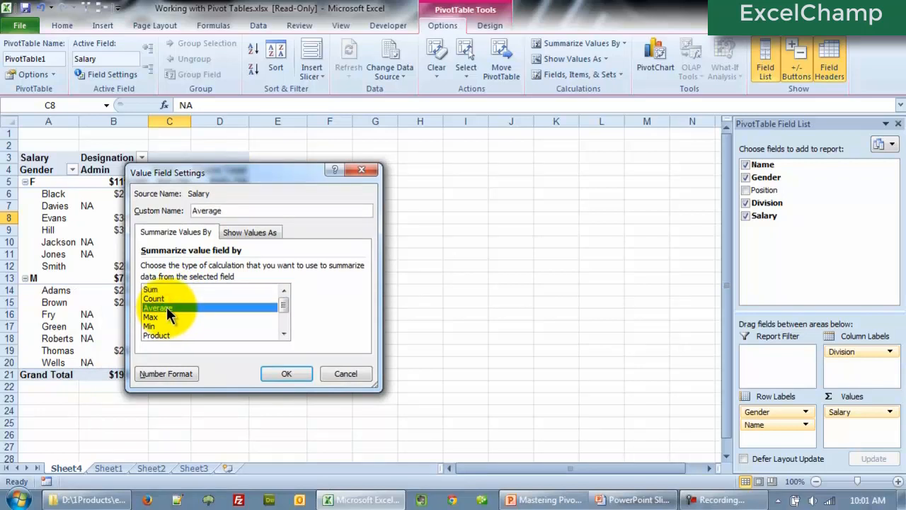
left_click(283, 376)
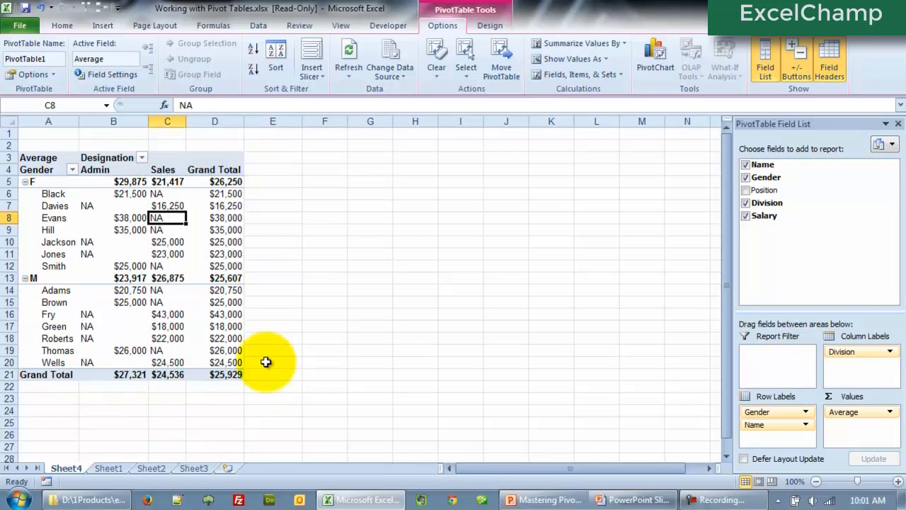
left_click(55, 157)
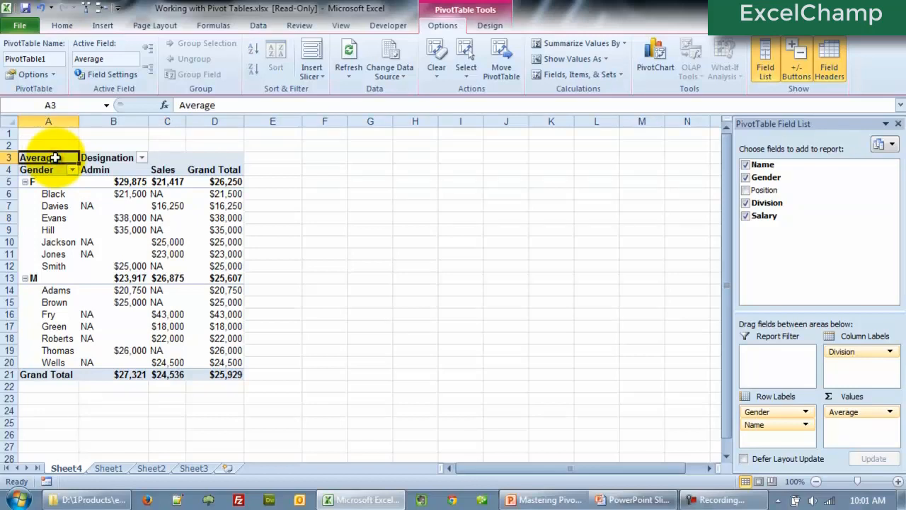
Change the summary calculation of the PivotTable's salary value field to Max.
left_click(170, 255)
right_click(170, 255)
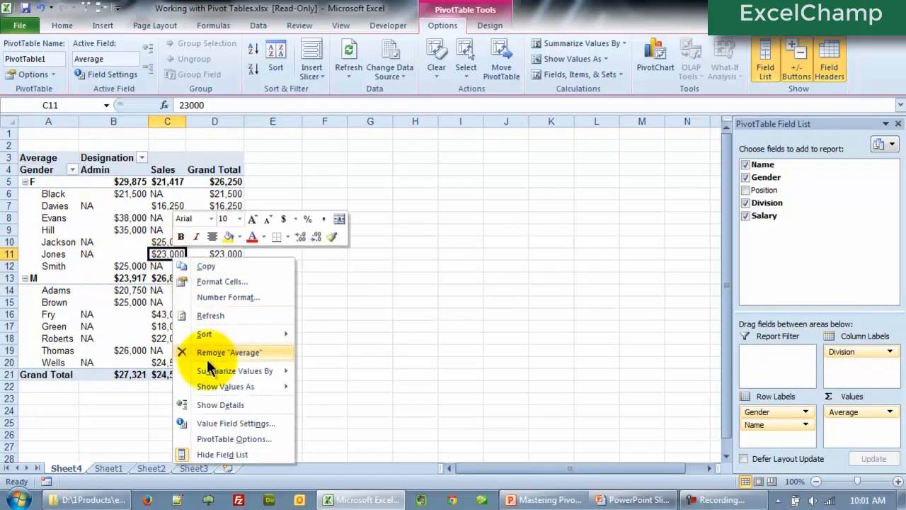
left_click(229, 423)
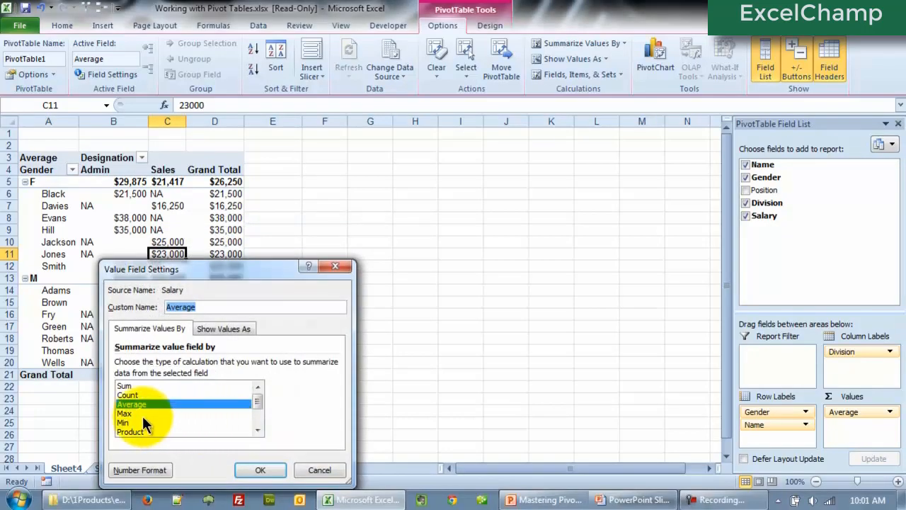
left_click(142, 414)
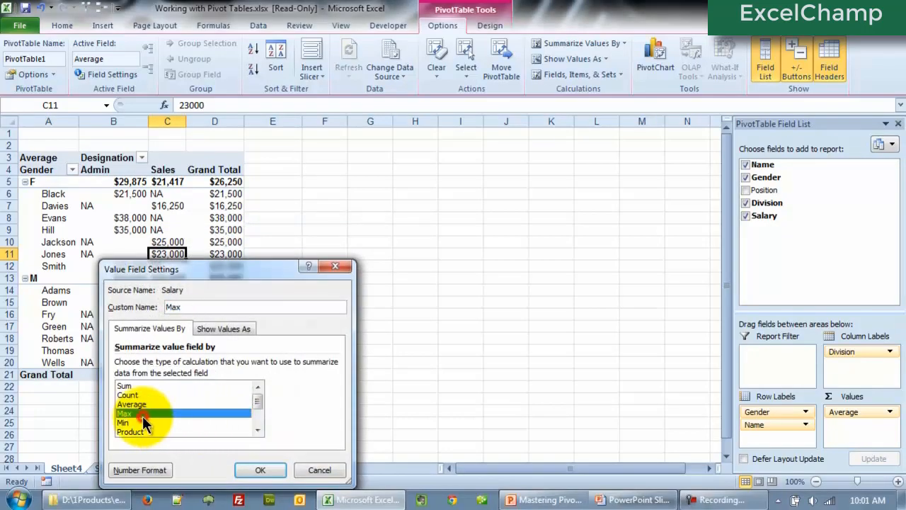
left_click(258, 469)
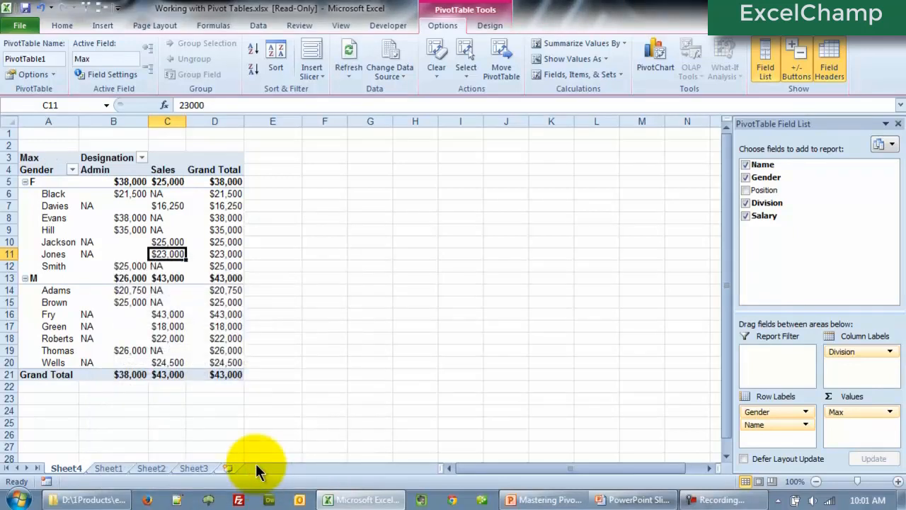
mouse_move(220, 312)
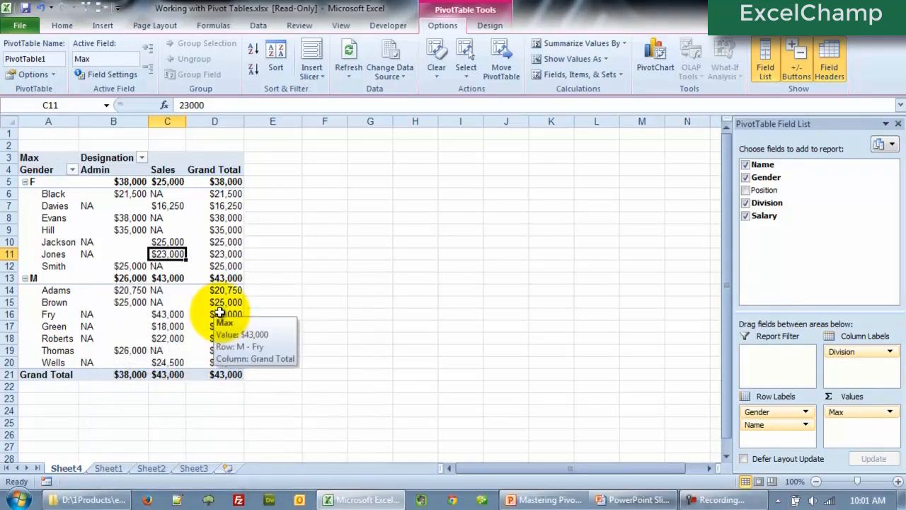